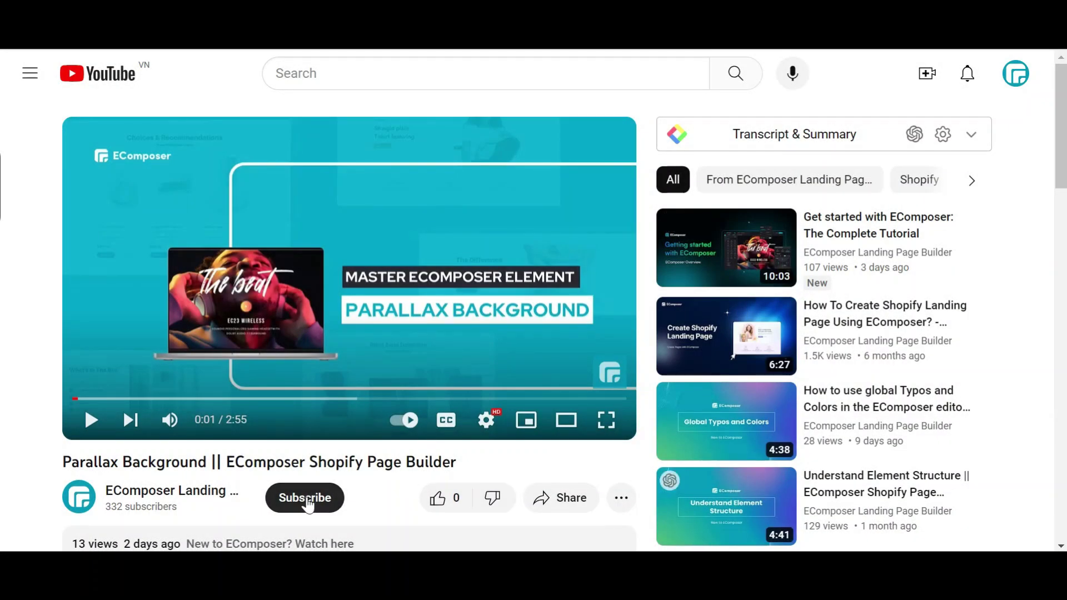
# Subscribe to the EComposer channel and follow the description's Shopify install link into Shopify admin.
pyautogui.click(308, 503)
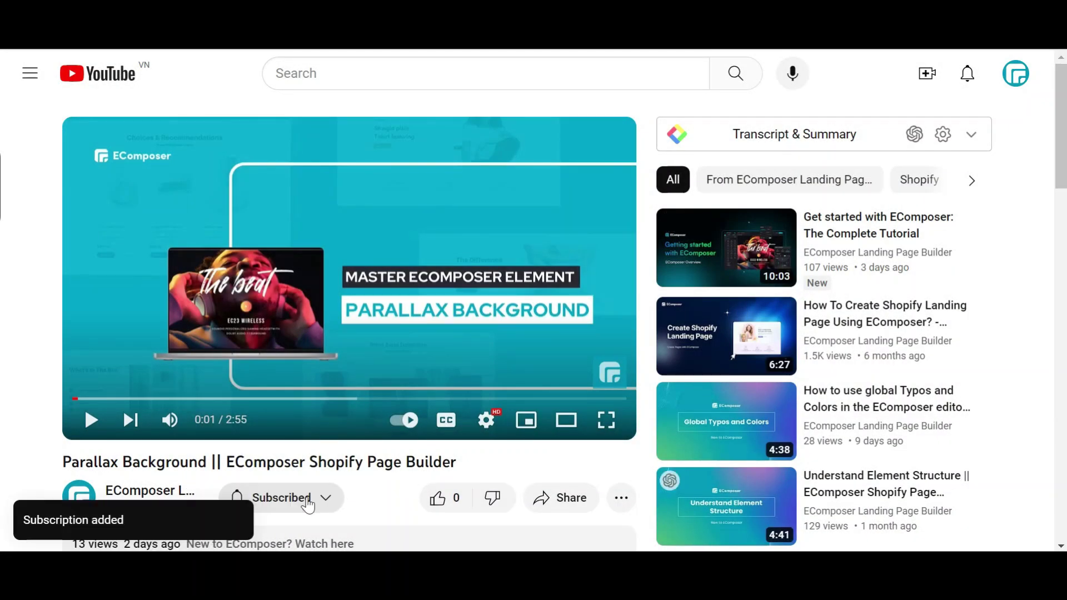
pyautogui.click(356, 543)
pyautogui.scroll(-8, 446, 258)
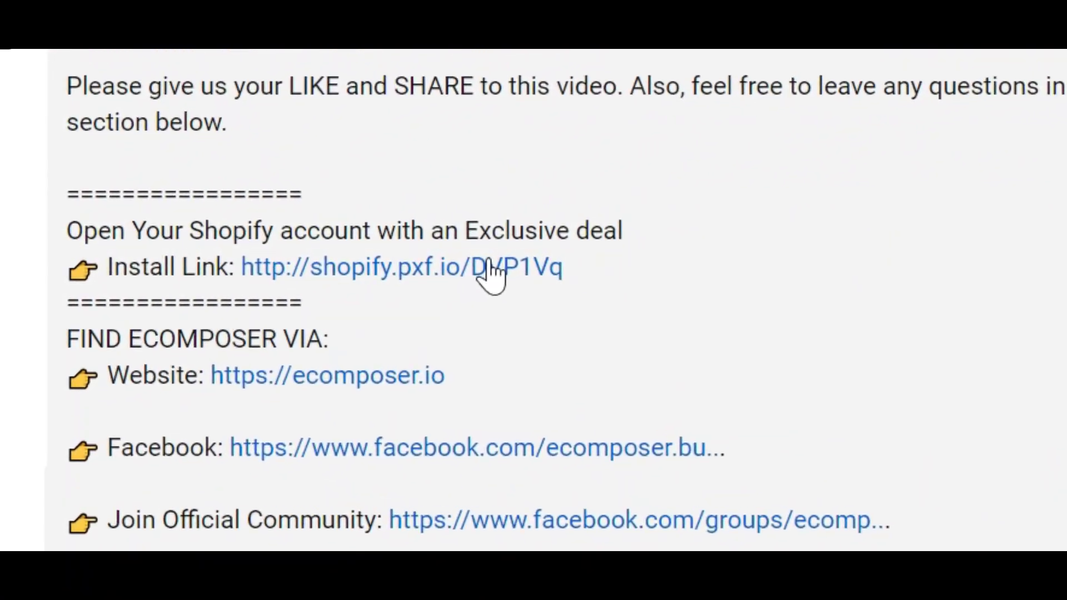
pyautogui.click(421, 273)
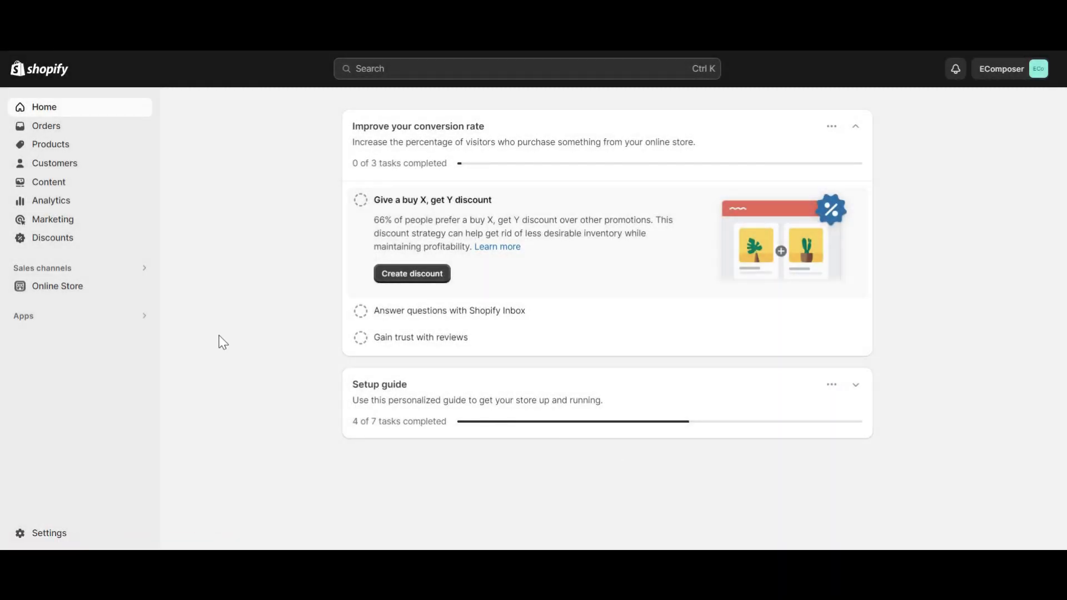
# Launch EComposer Builder from Apps and scroll to Recent layouts showing product grid and home.
pyautogui.click(137, 317)
pyautogui.click(410, 118)
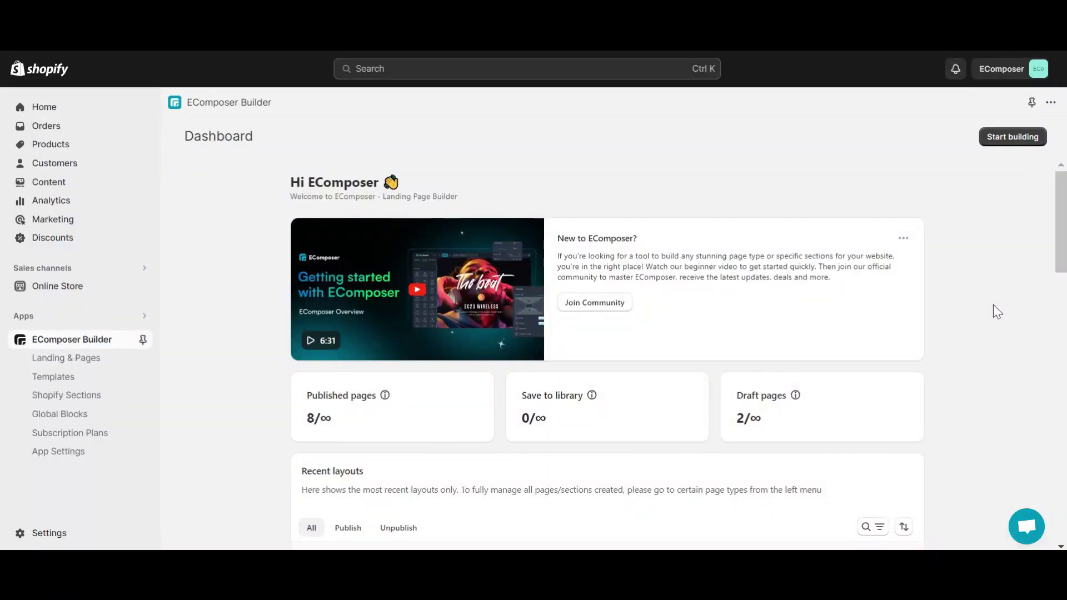
pyautogui.scroll(-5, 518, 351)
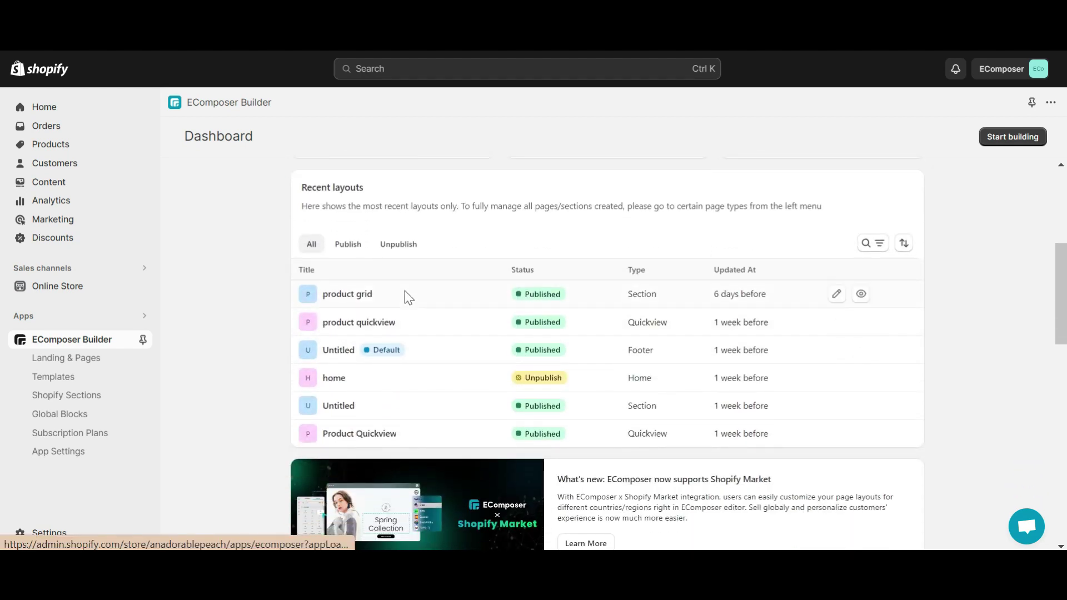
# Publish the 'product grid' layout as a new page titled 'my product grid' (slug my-product-grid).
pyautogui.click(361, 298)
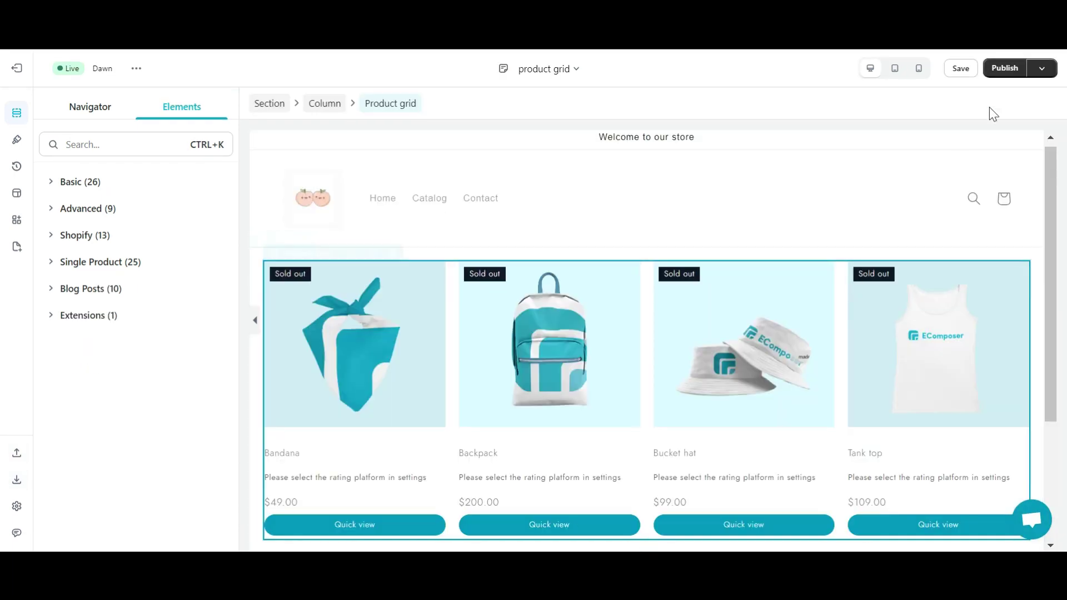
pyautogui.click(1004, 67)
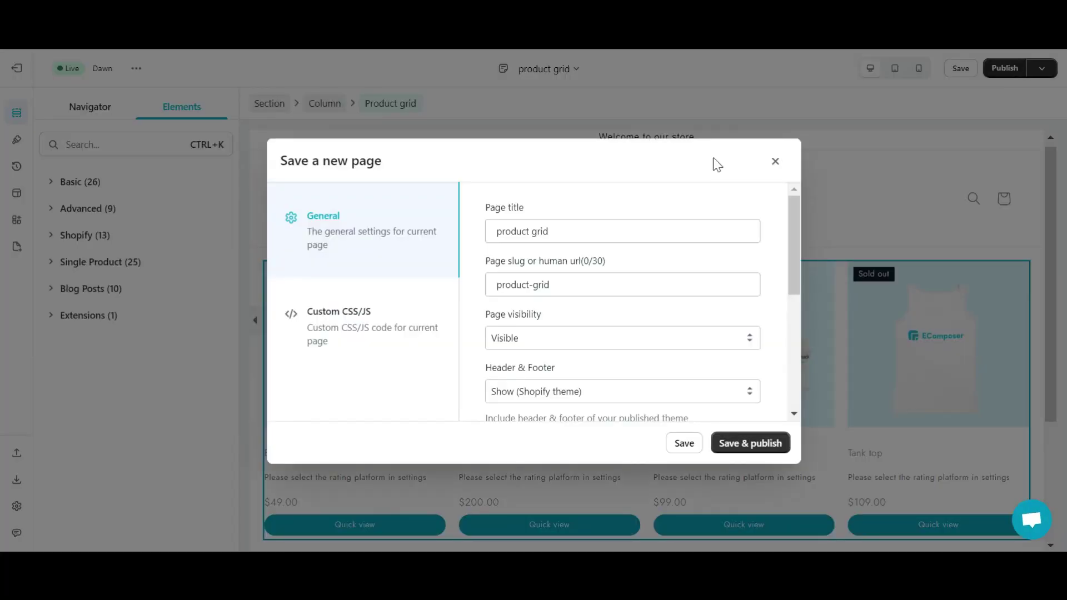
pyautogui.moveTo(564, 232); pyautogui.dragTo(469, 228)
pyautogui.write('my product grid')
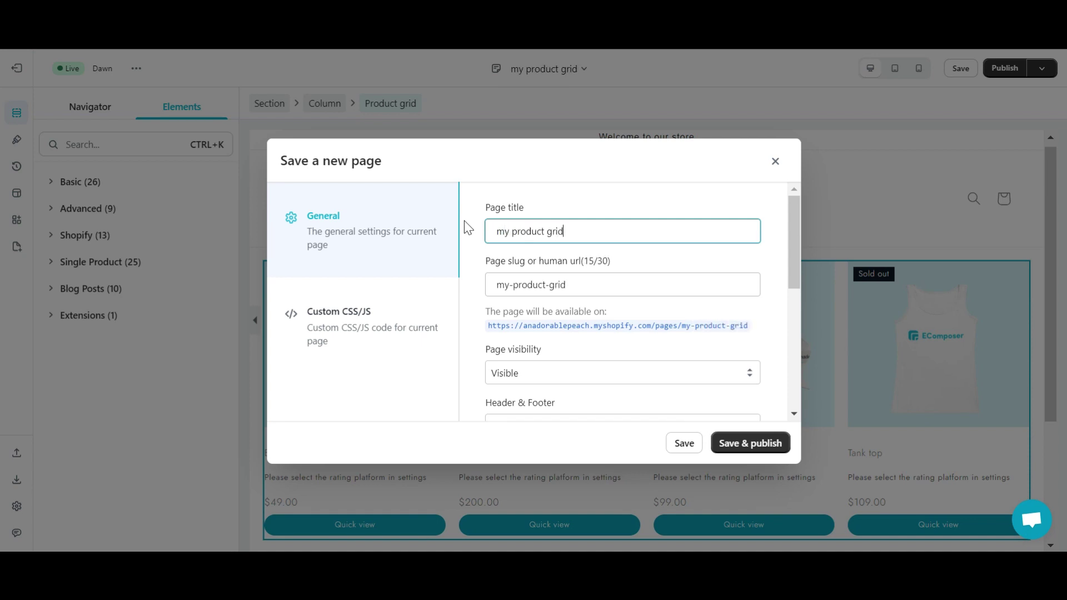
pyautogui.click(682, 444)
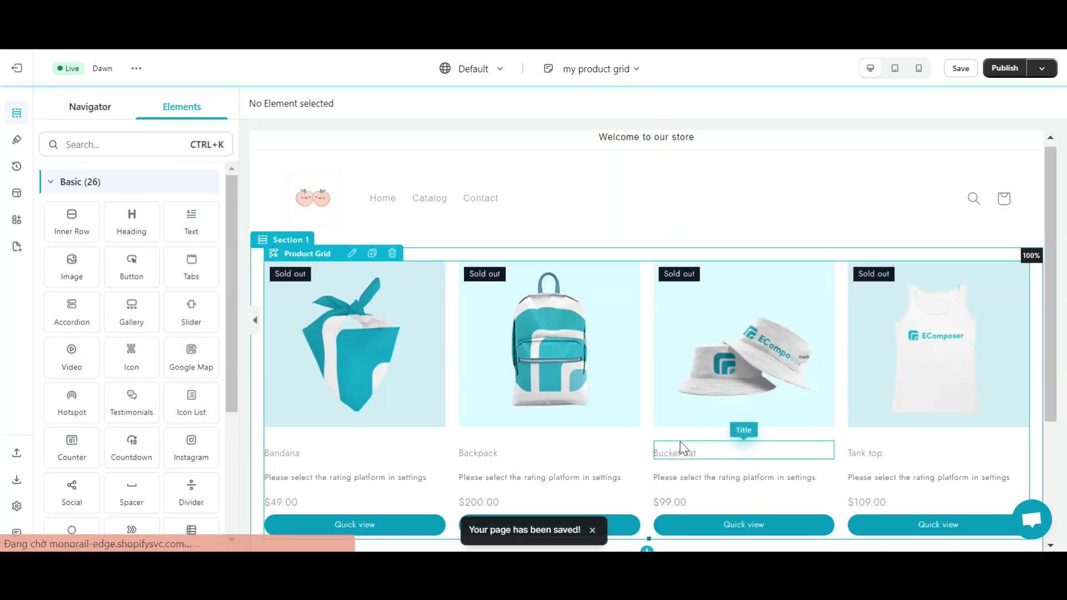
# Export the current layout to the file 'my product grid.ecom' in Downloads.
pyautogui.click(1042, 68)
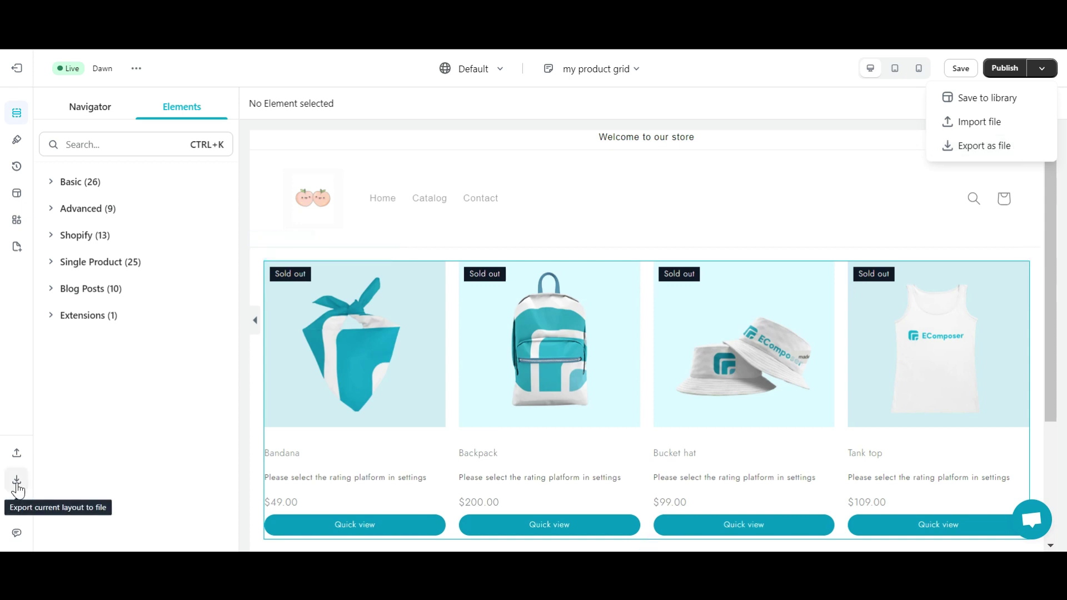
pyautogui.click(16, 481)
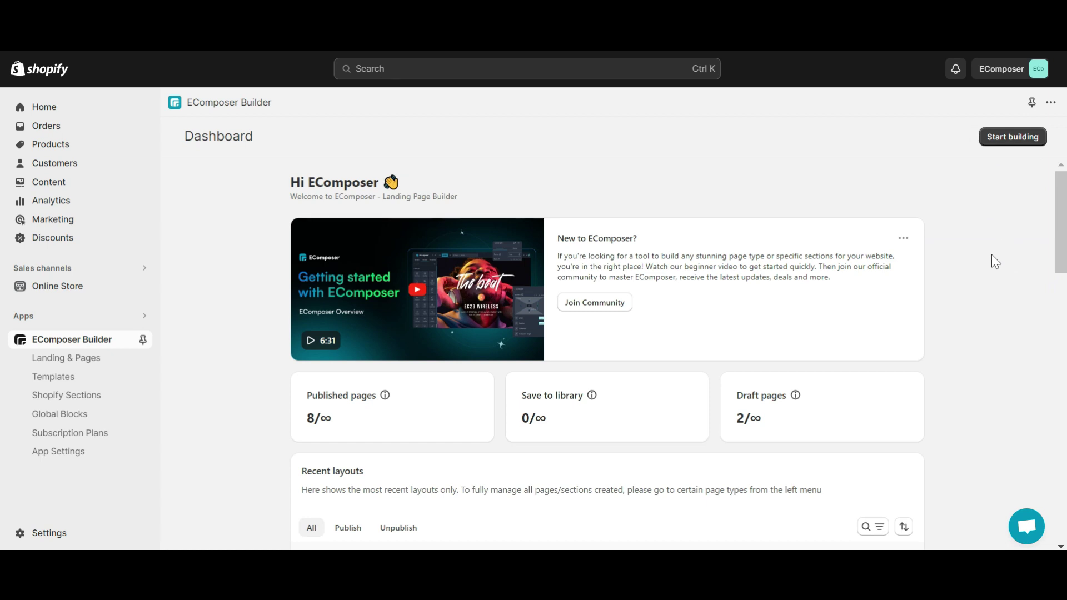
# Create a page from the Blank template titled 'new template' and open it in the editor.
pyautogui.click(1014, 144)
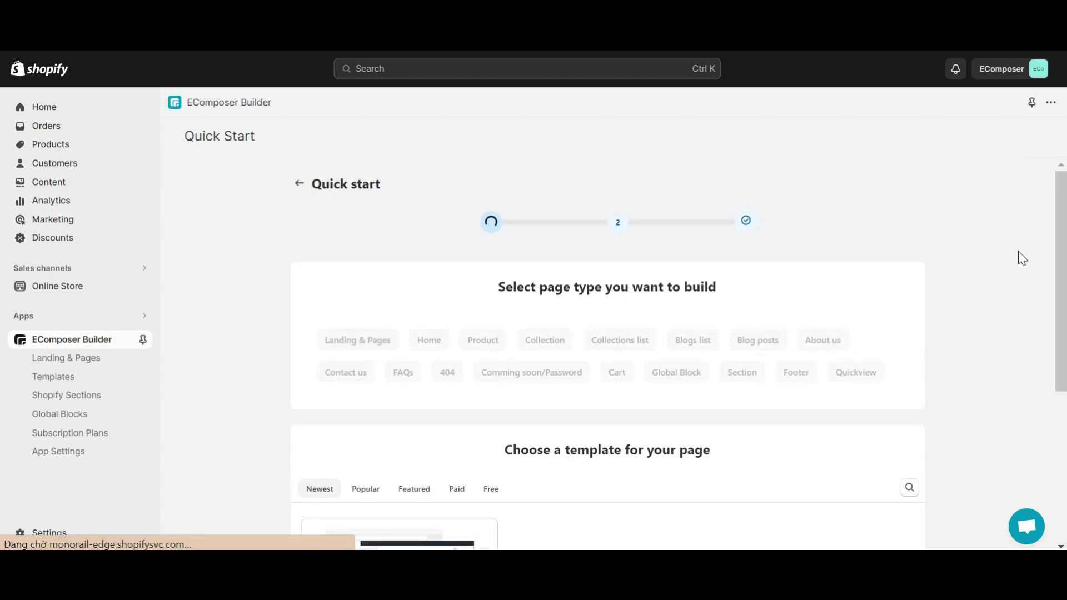
pyautogui.scroll(-3, 1000, 289)
pyautogui.scroll(-2, 995, 310)
pyautogui.click(325, 439)
pyautogui.click(902, 175)
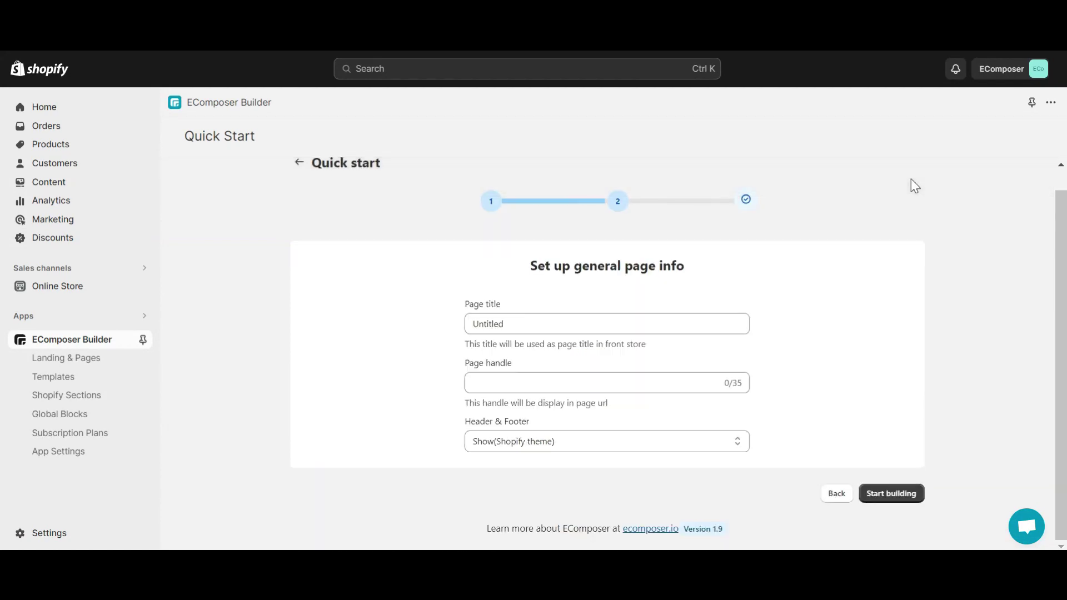
pyautogui.write('new template')
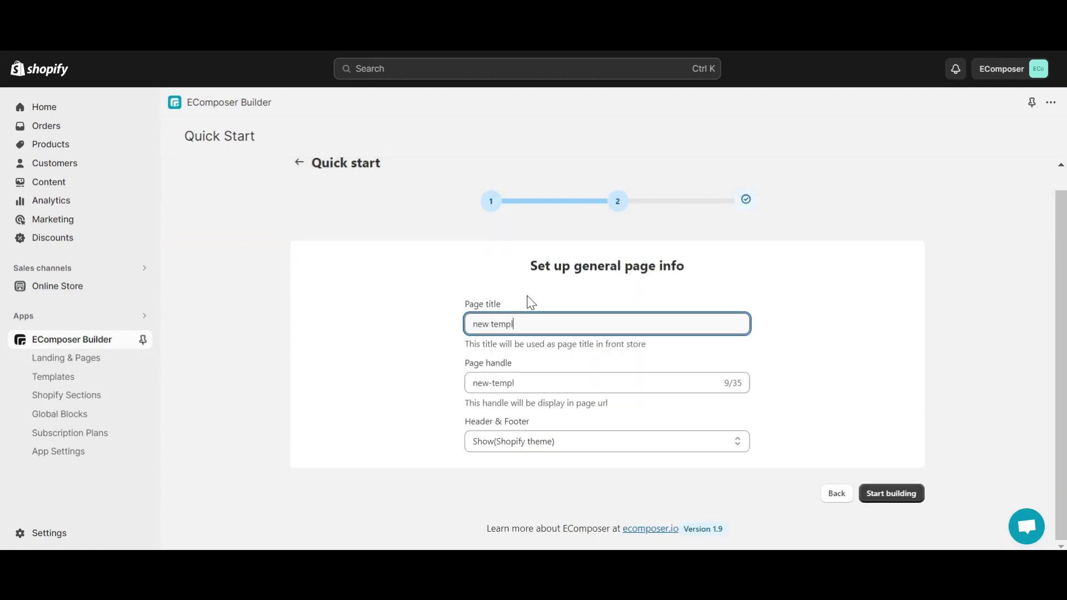
pyautogui.click(882, 502)
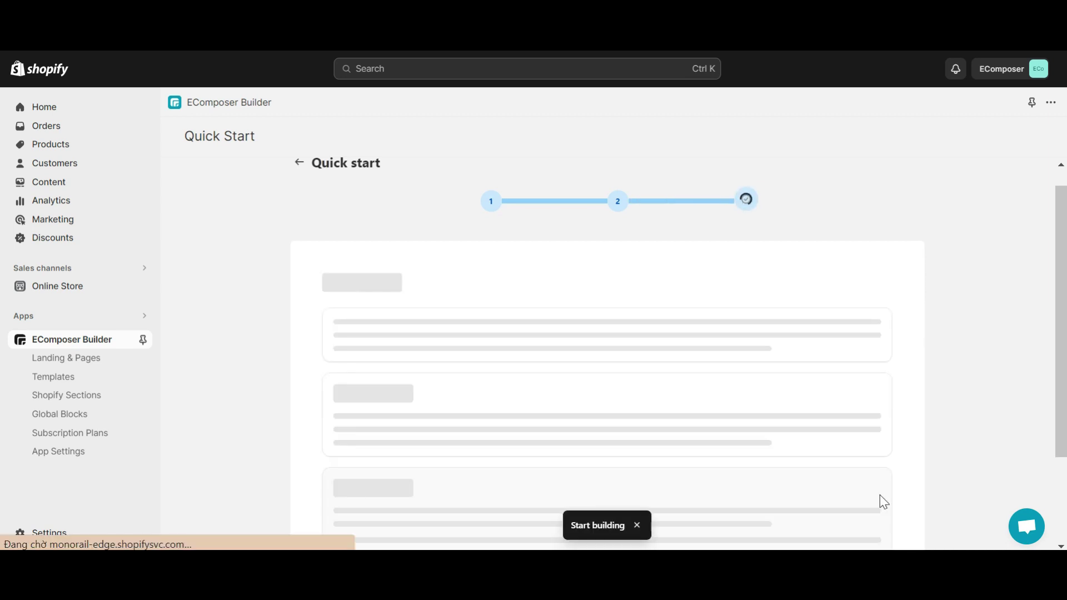
pyautogui.scroll(-3, 922, 487)
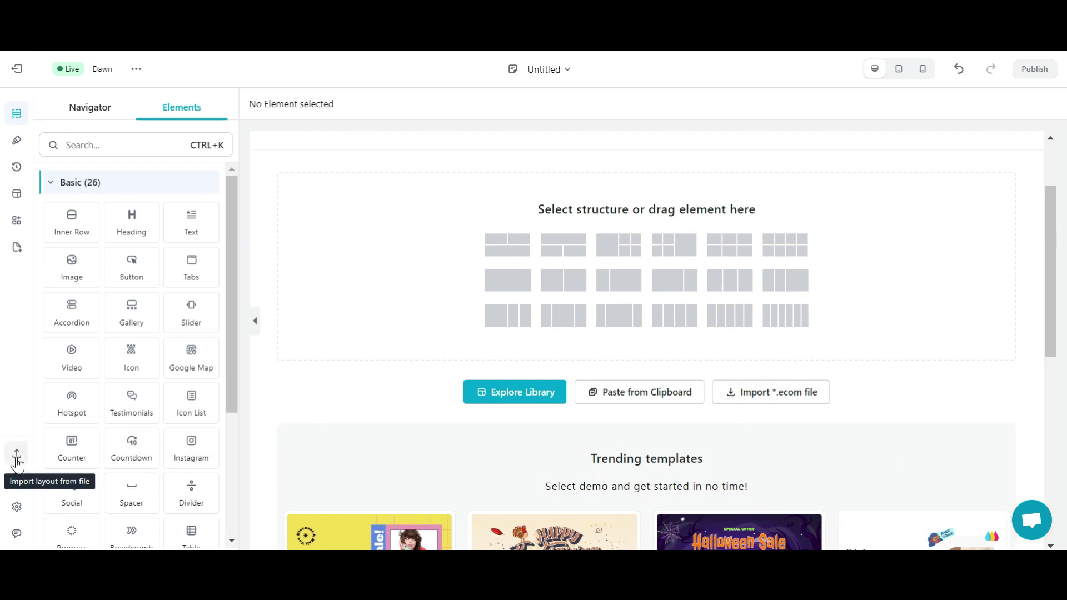
# Load My product grip.ecom into the File import dialog.
pyautogui.click(17, 460)
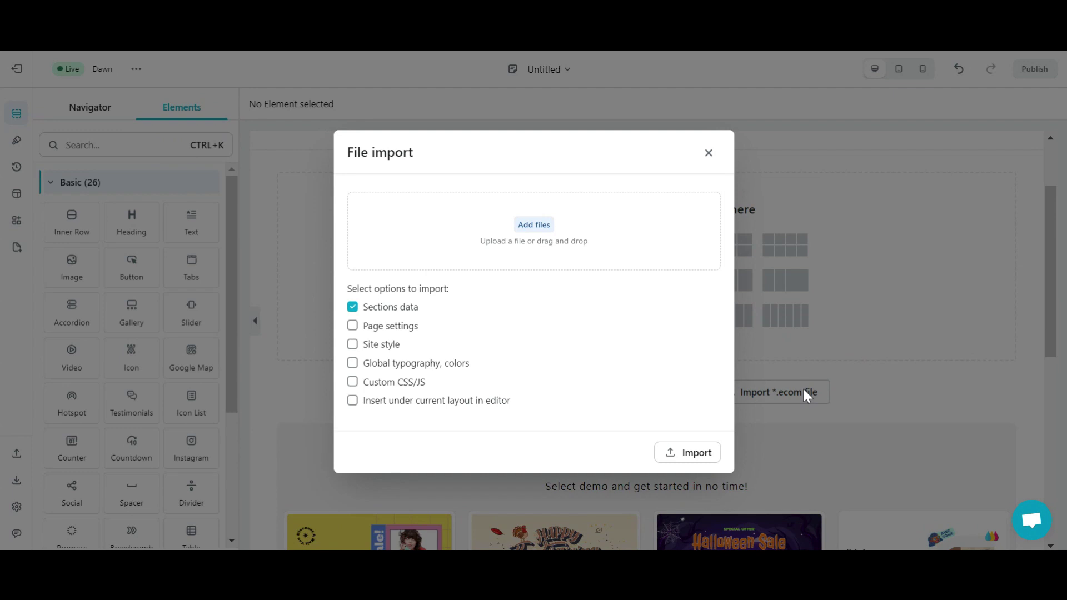
pyautogui.click(535, 223)
pyautogui.click(314, 177)
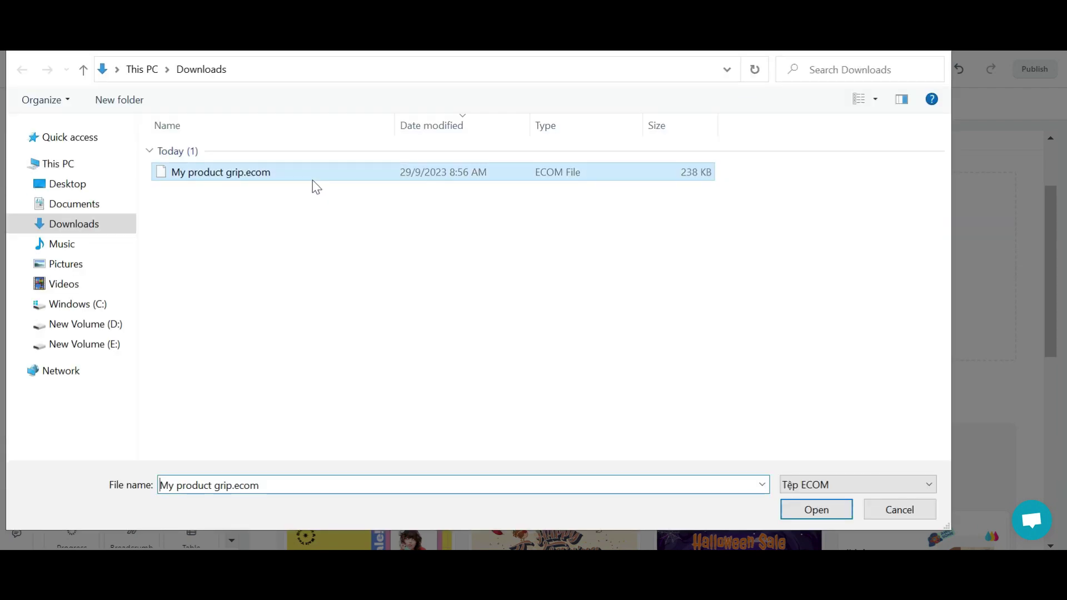
pyautogui.click(789, 510)
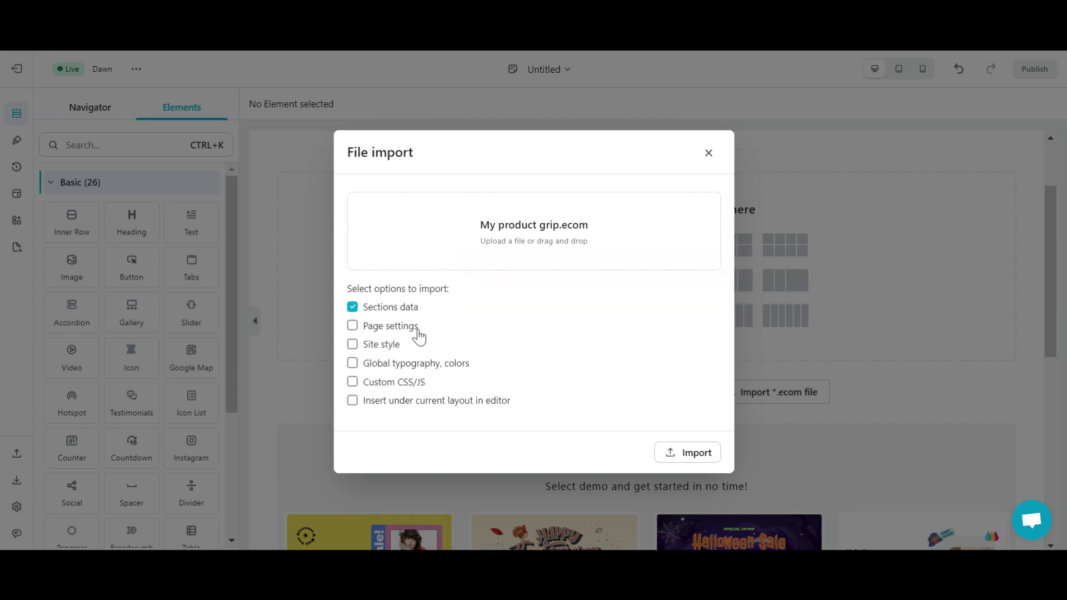
# Include page settings, site style, global typography and colors, and custom CSS/JS in the import.
pyautogui.click(419, 335)
pyautogui.click(393, 349)
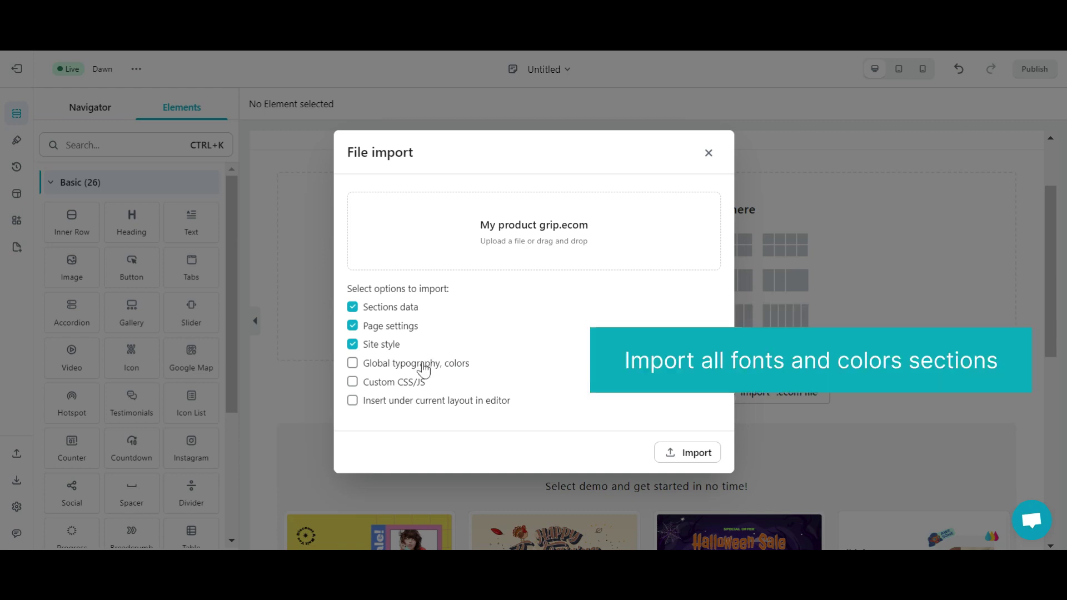
pyautogui.click(424, 364)
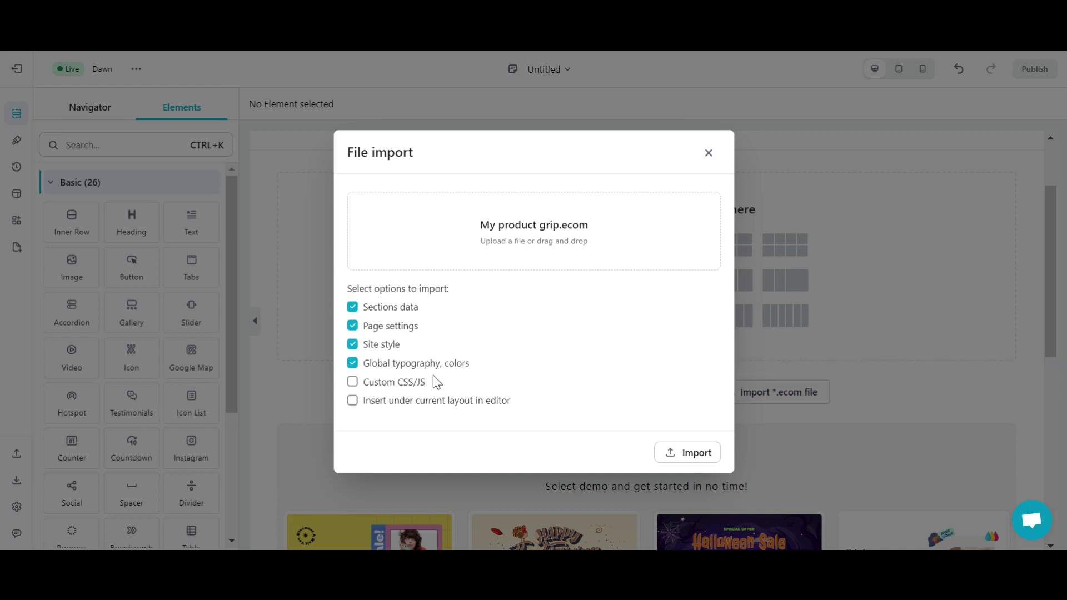
pyautogui.click(409, 385)
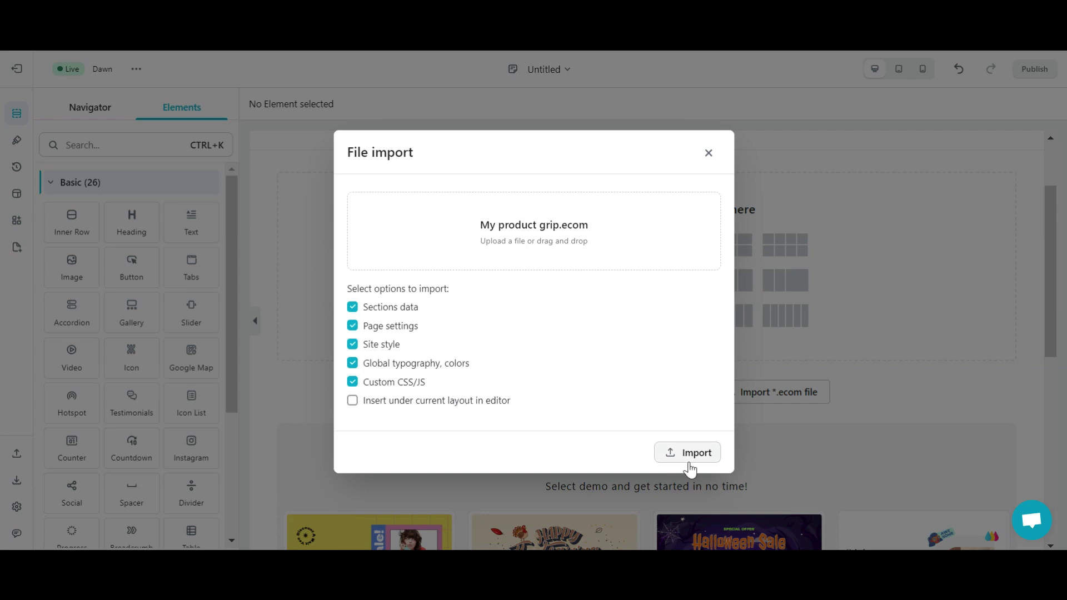
# Import My product grip.ecom into the blank page until 'Imported successfully' appears.
pyautogui.click(688, 458)
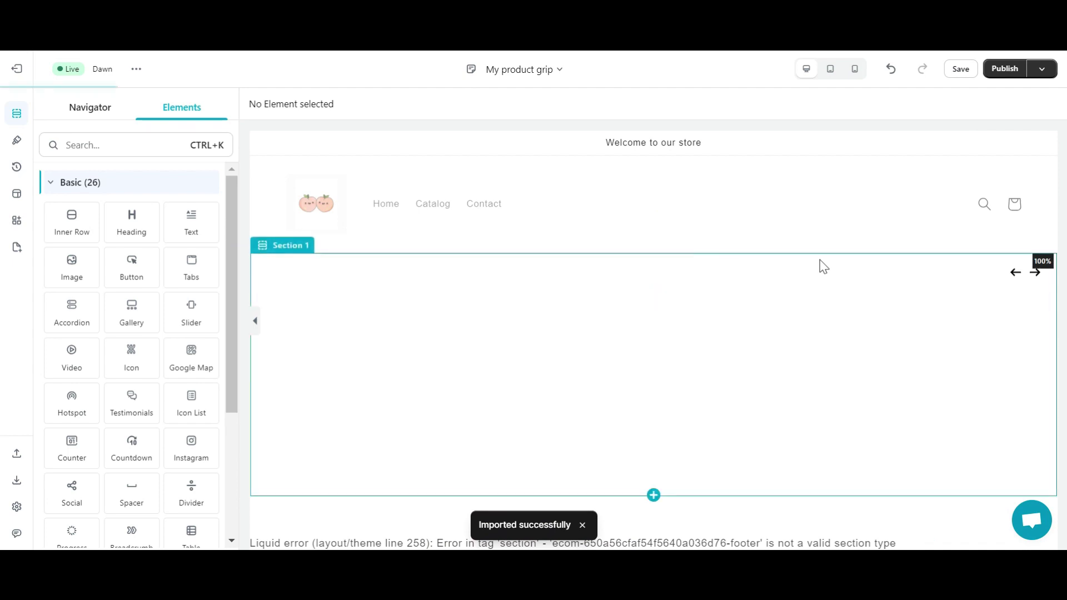